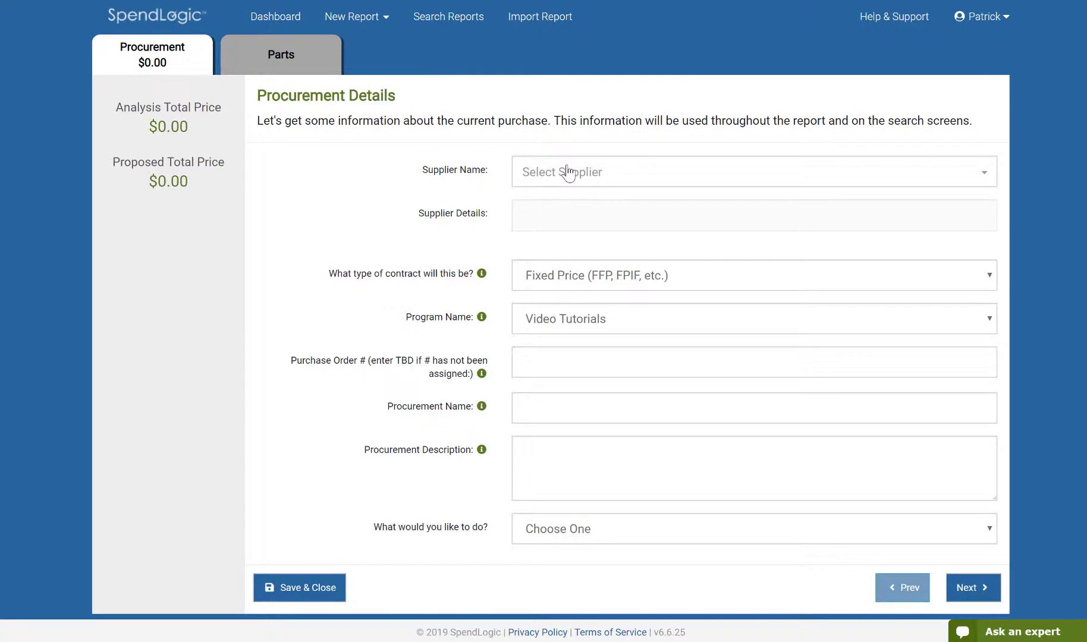
Step: Select Acme Co. as the supplier and enter "Demo for video tutorial" as the purchase order number
left_click(568, 173)
type("Acme")
left_click(590, 235)
left_click(575, 413)
type("Demo for v")
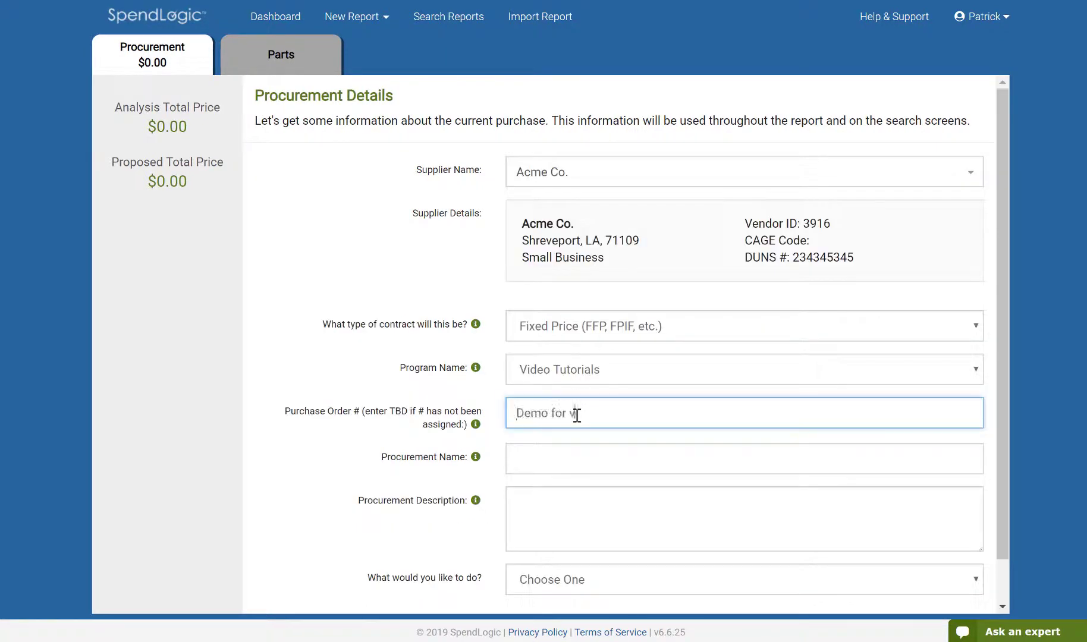
type("ideo tutorial")
Step: Copy the purchase order text "Demo for video tutorial" into the procurement name and the procurement description
key("ctrl+shift+Left")
key("ctrl+shift+Left")
key("ctrl+shift+Left")
key("ctrl+shift+Left")
key("ctrl+c")
key("Tab")
key("ctrl+v")
key("Tab")
key("ctrl+v")
Step: Choose to write a non-competitive report and continue to the parts and services page
left_click(590, 577)
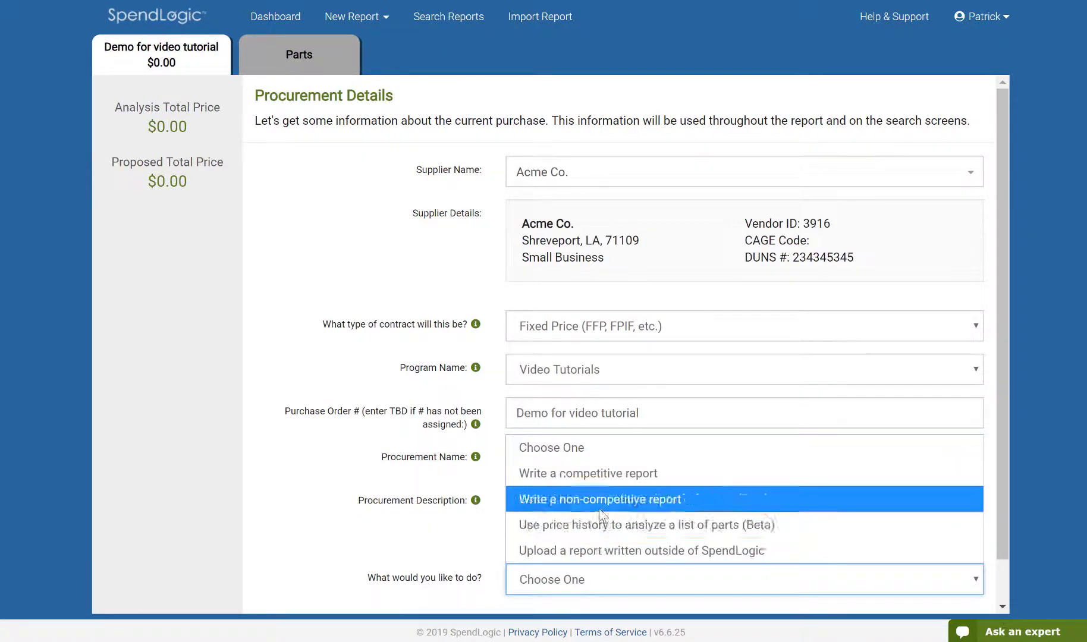
left_click(600, 508)
left_click_drag(1000, 547, 1004, 606)
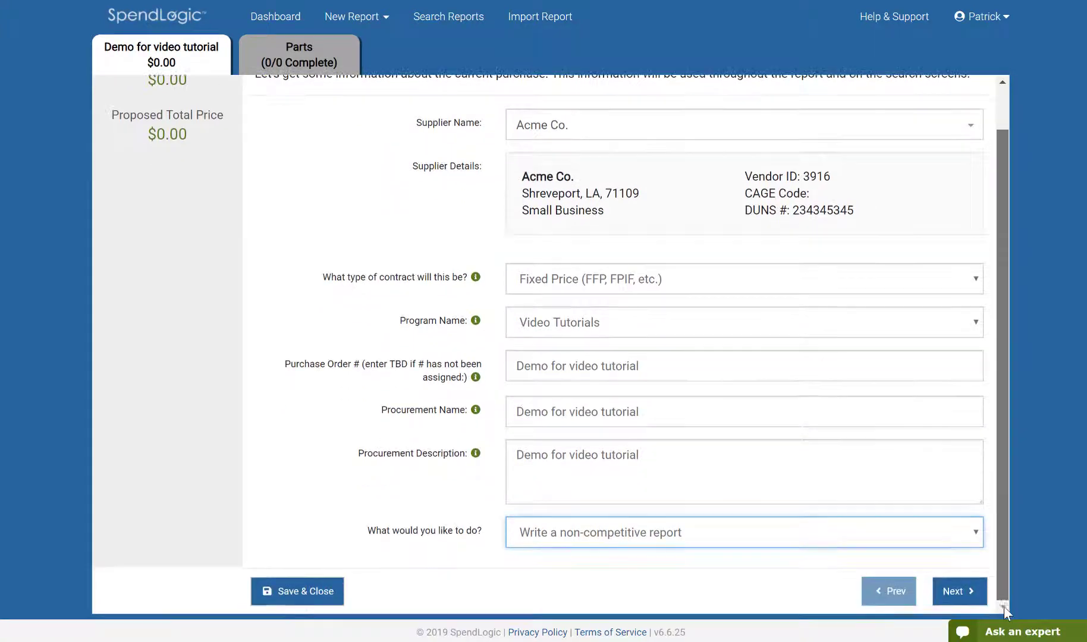
left_click(958, 592)
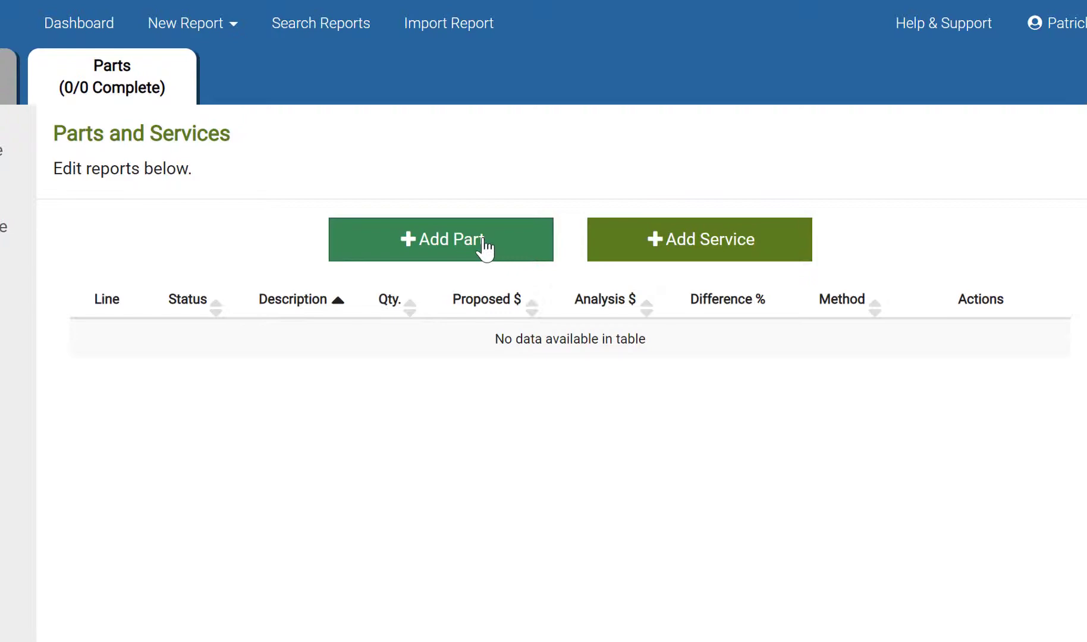
left_click(485, 248)
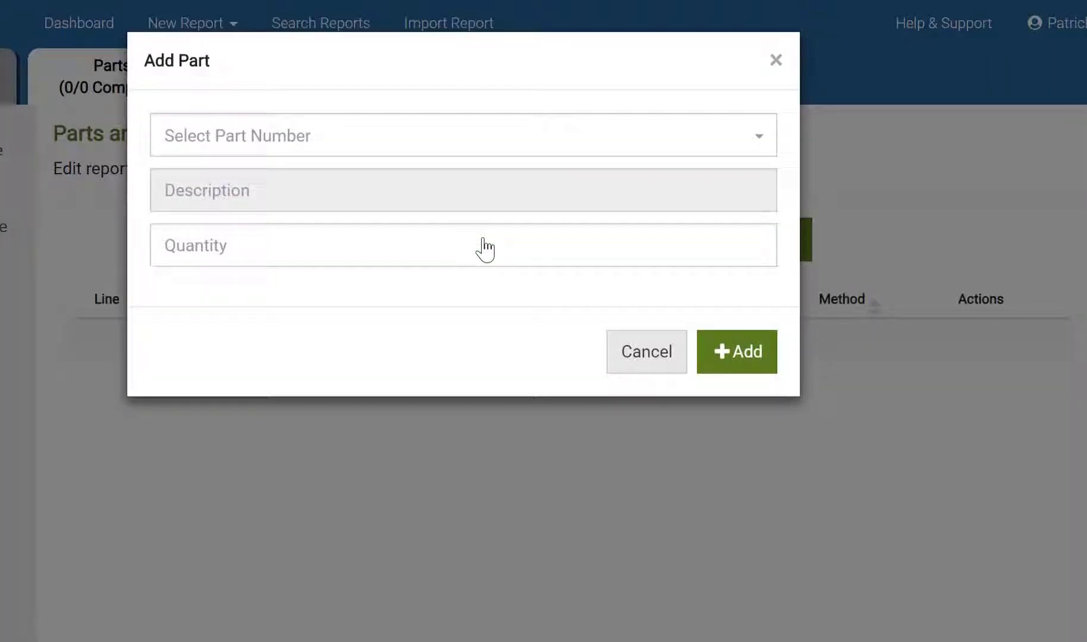
left_click(346, 149)
type("001")
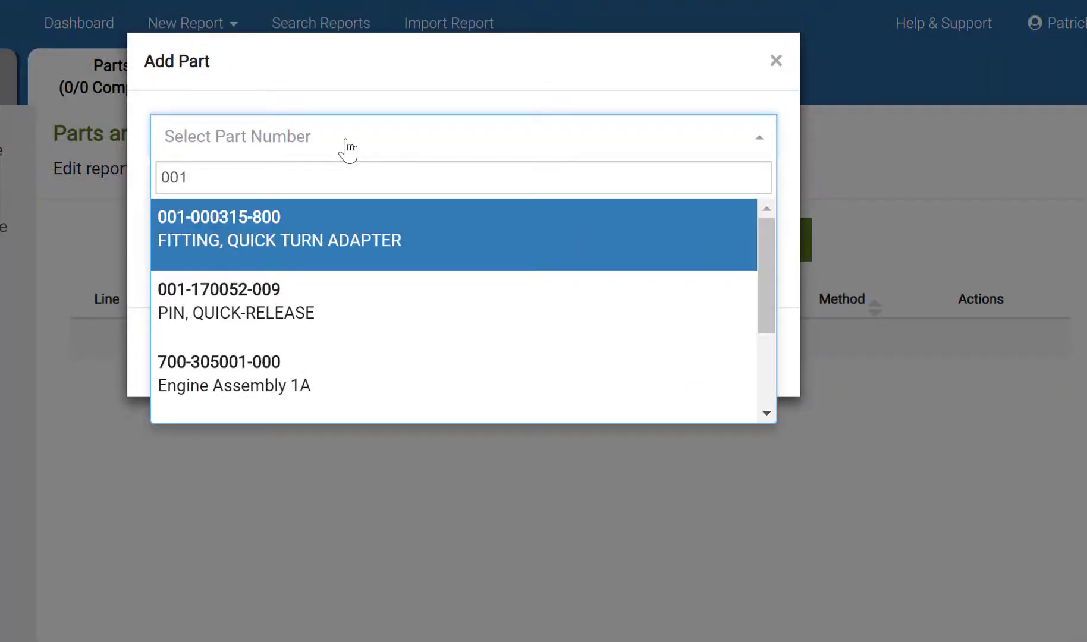
left_click(392, 260)
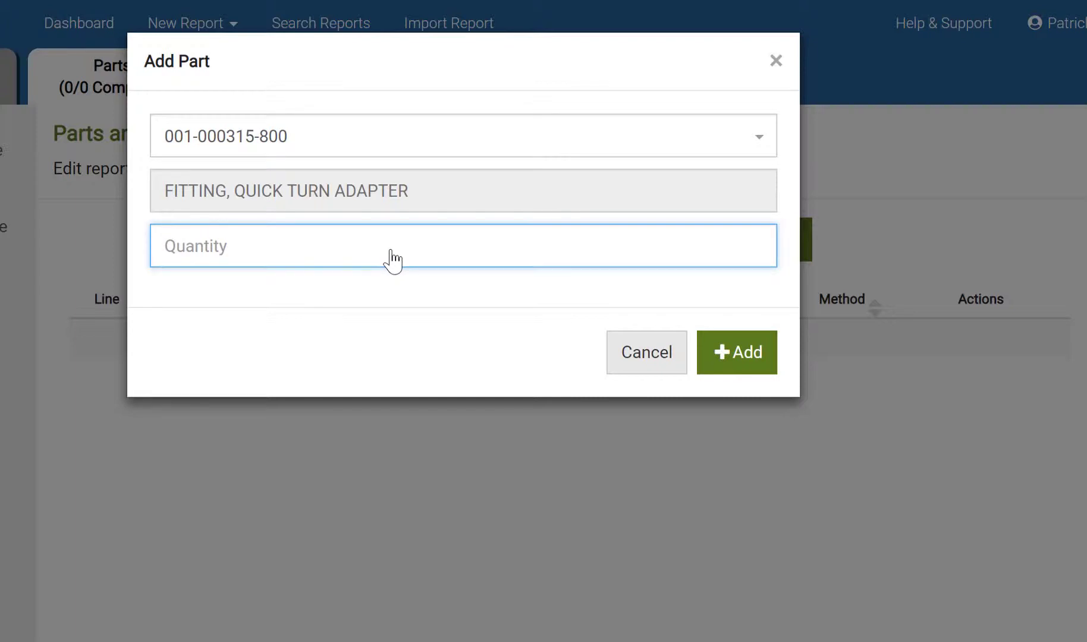
type("25")
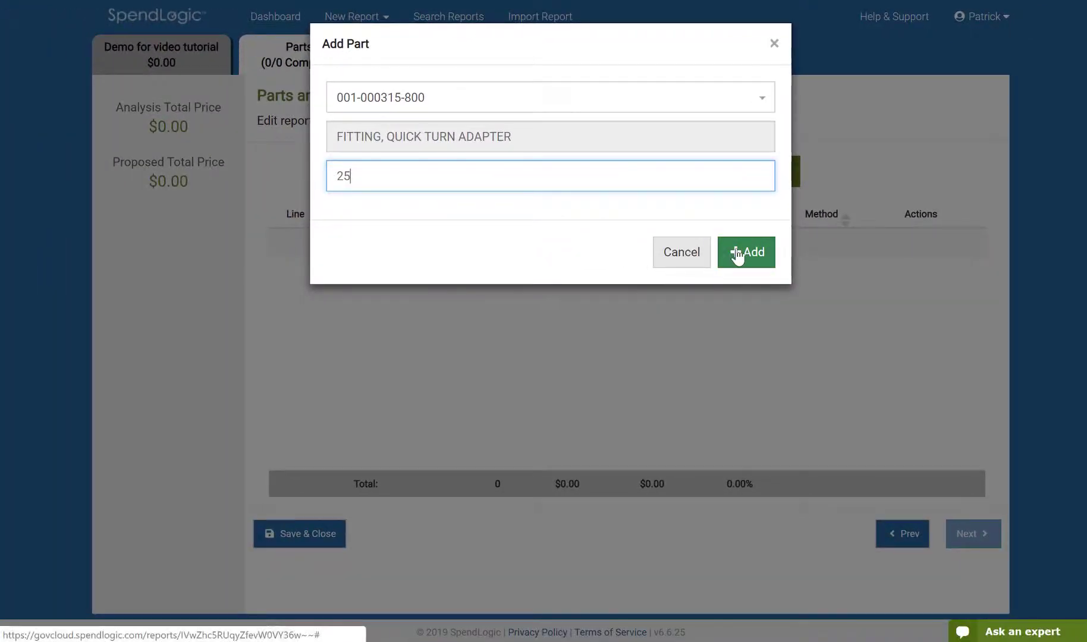
left_click(734, 279)
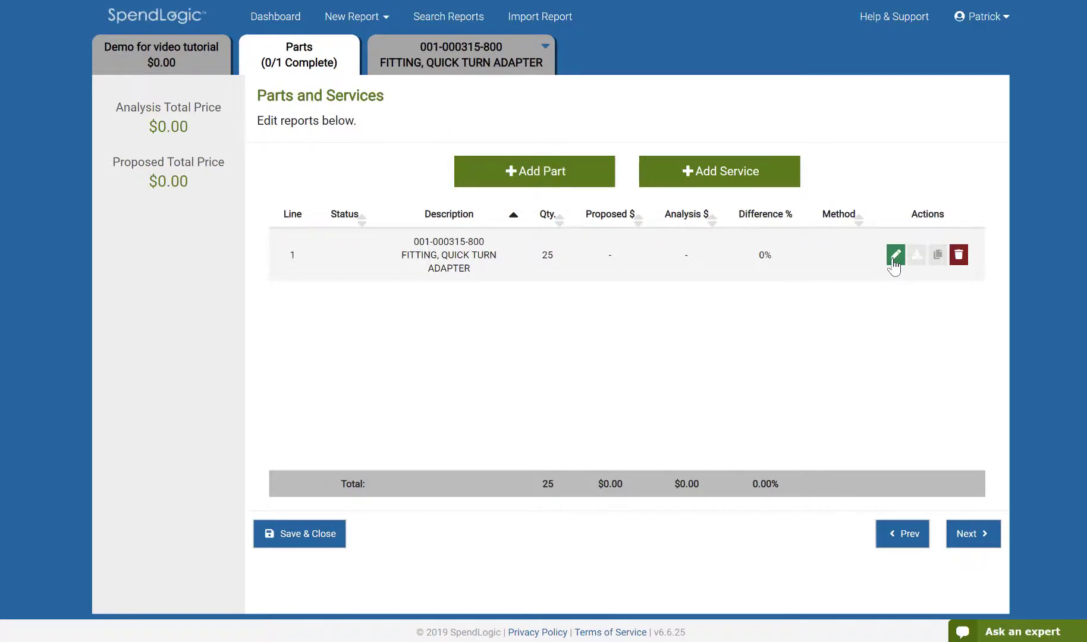
Step: Create a new Parametric Estimate report for the fitting adapter part and continue to the proposed price details
left_click(895, 260)
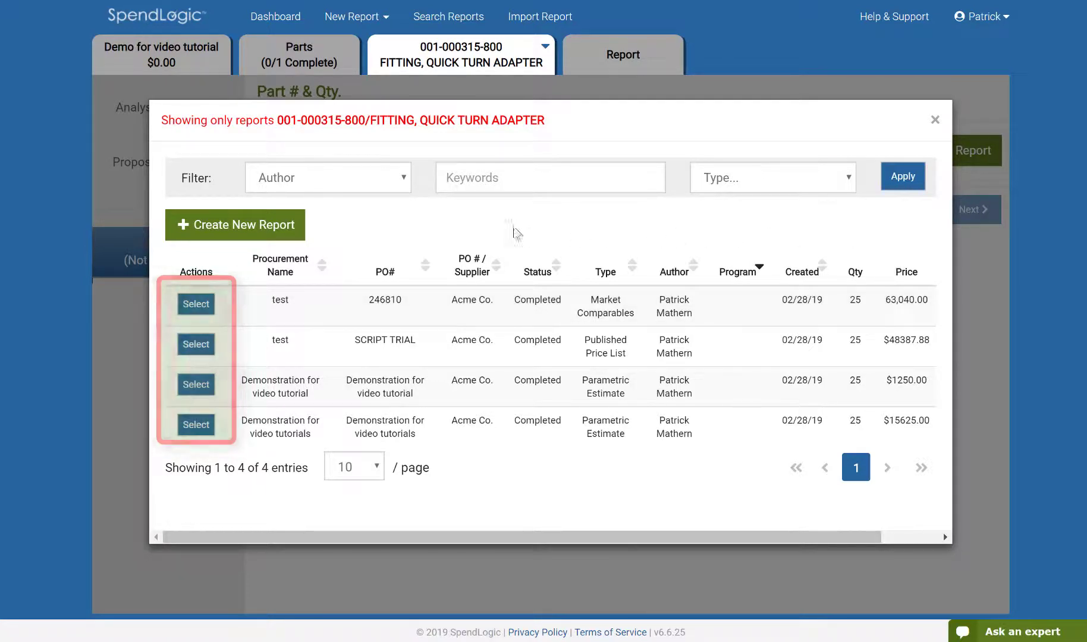
left_click(280, 224)
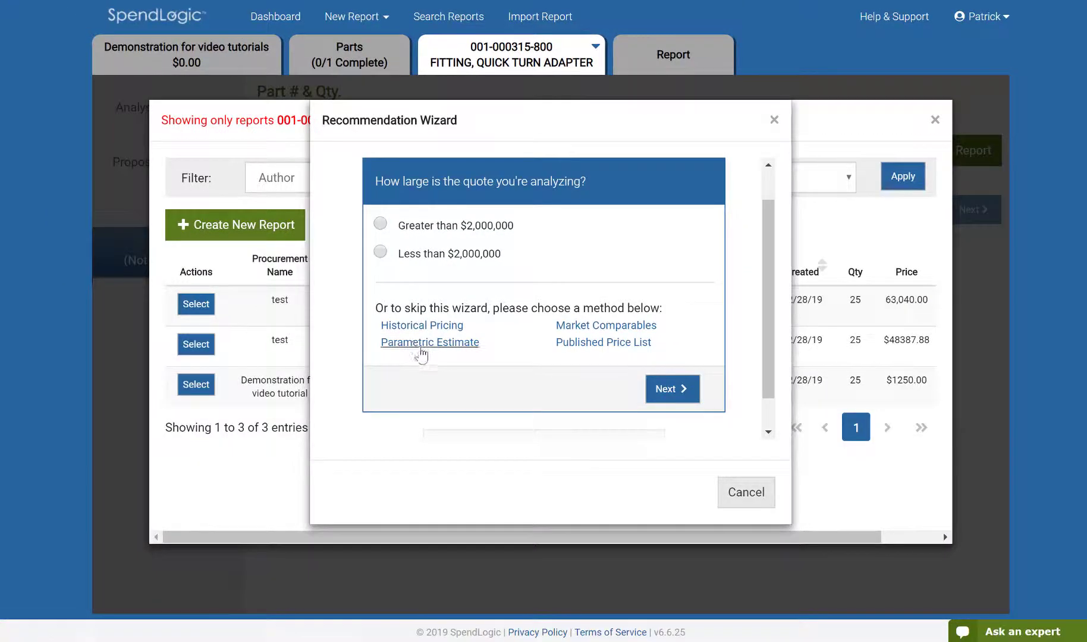
left_click(421, 344)
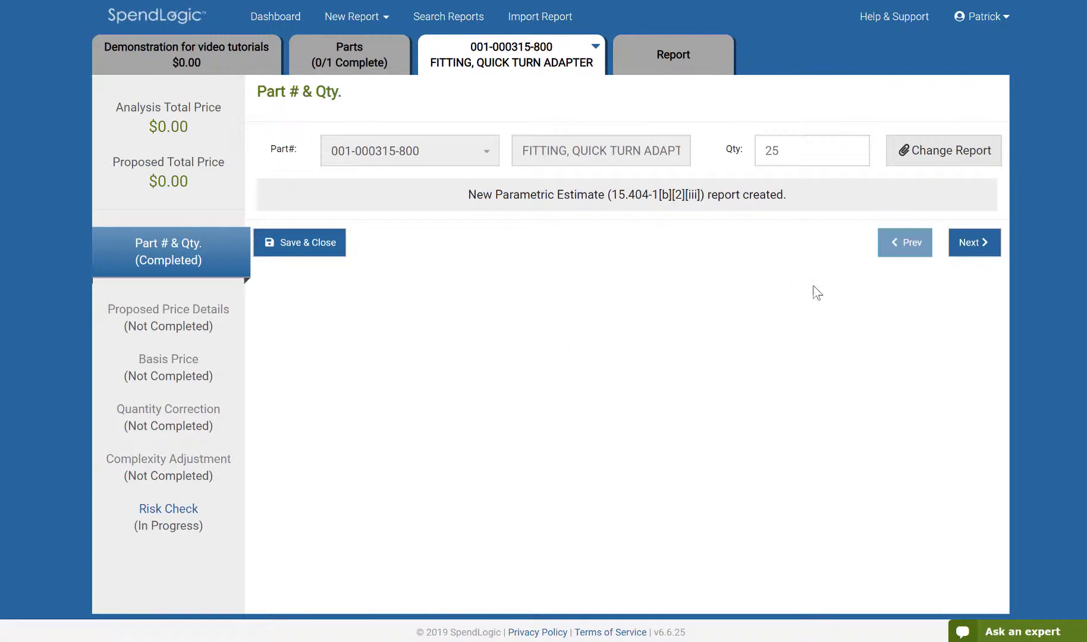
left_click(958, 243)
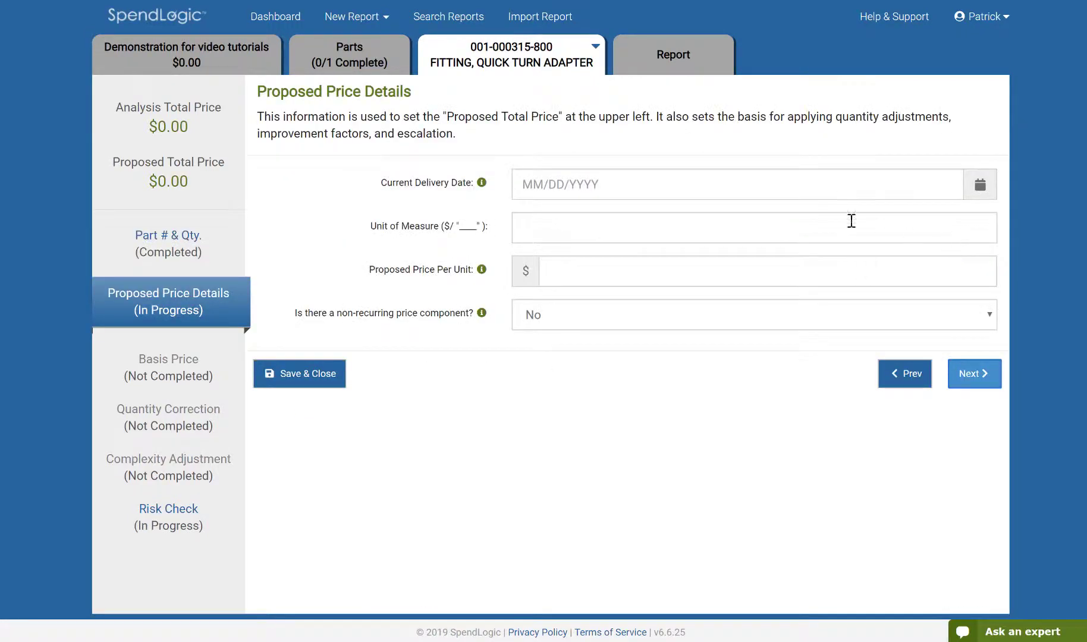
Step: Fill in the proposed price details with delivery date 1/1/2019, unit of measure foot and $500 per unit, and continue
left_click(651, 190)
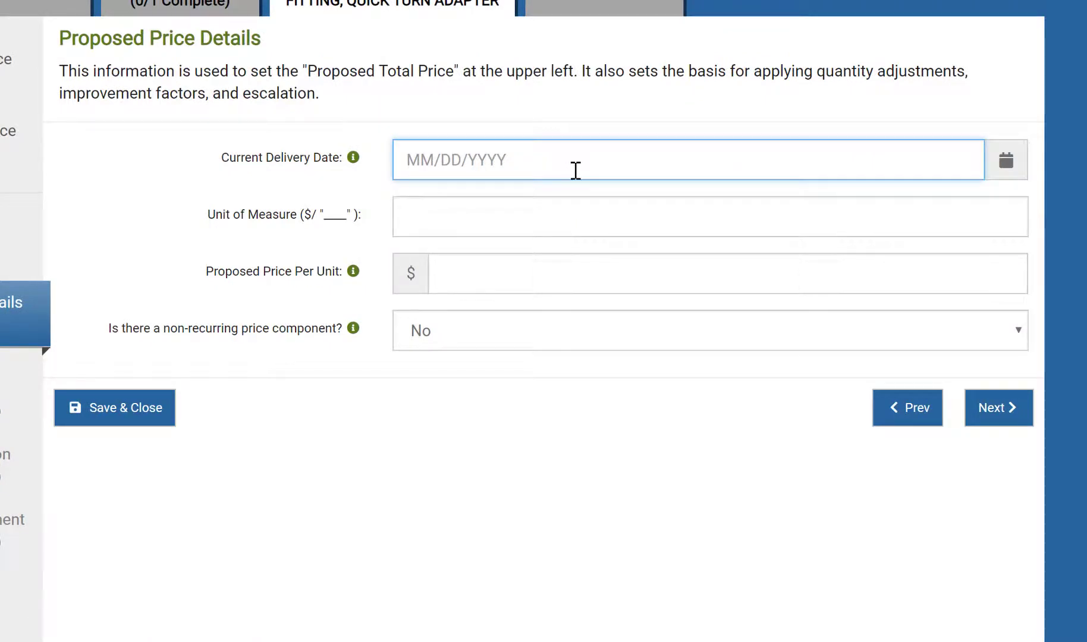
type("1/1/2019")
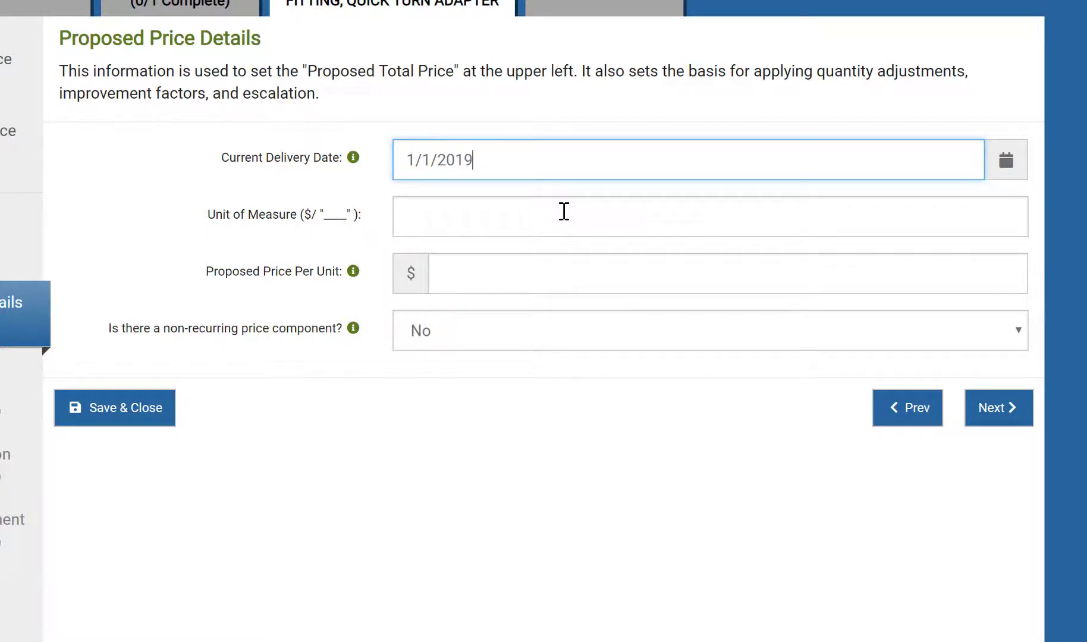
left_click(563, 211)
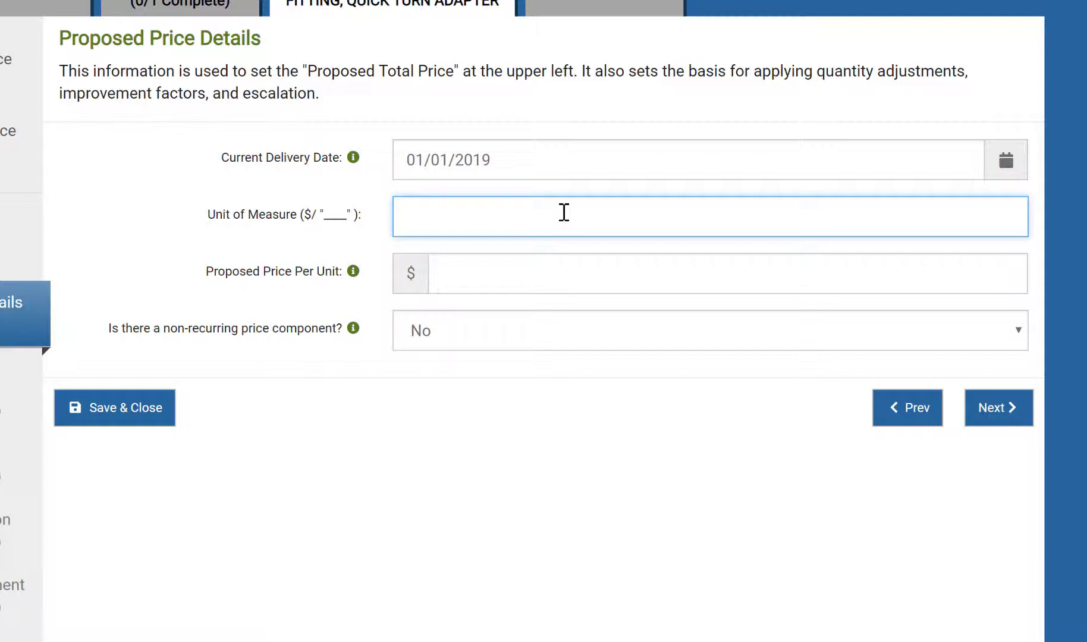
type("foot")
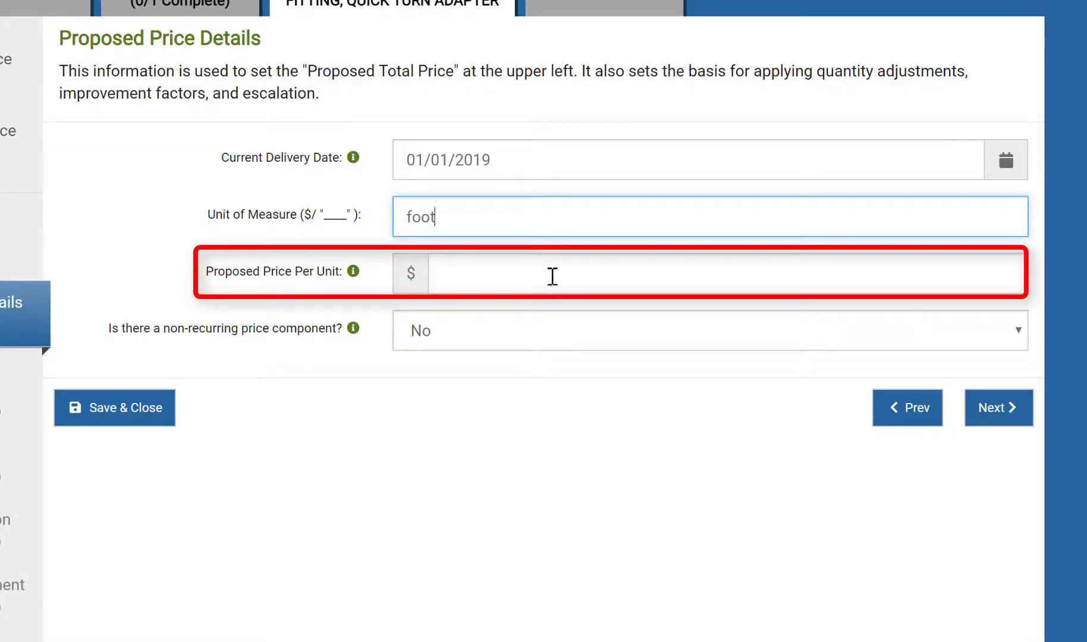
left_click(552, 277)
type("500")
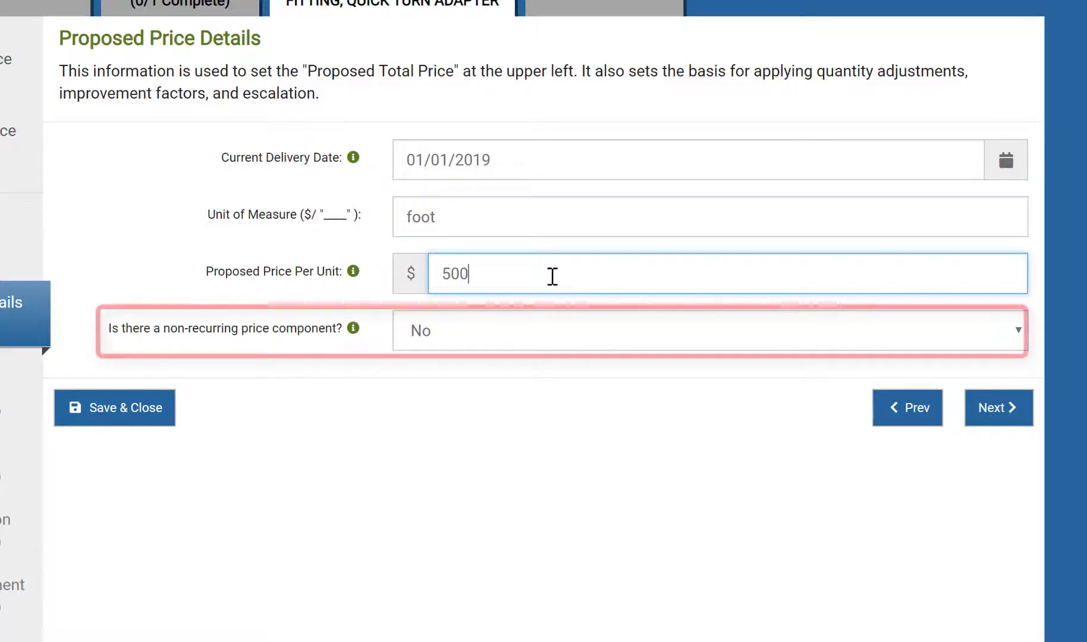
left_click(1006, 404)
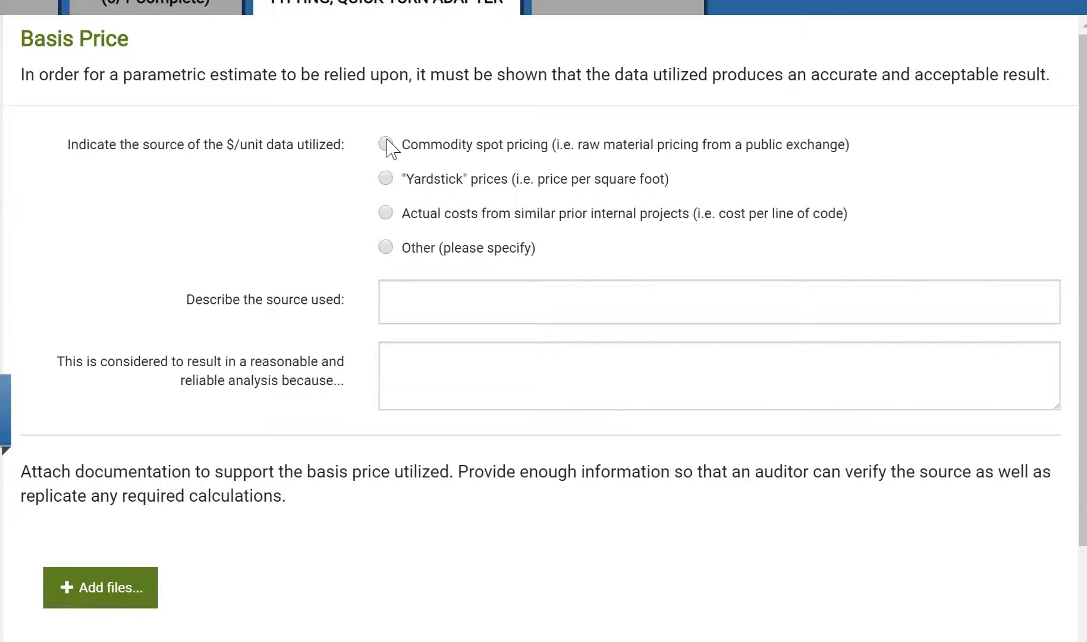
left_click(385, 145)
left_click(413, 306)
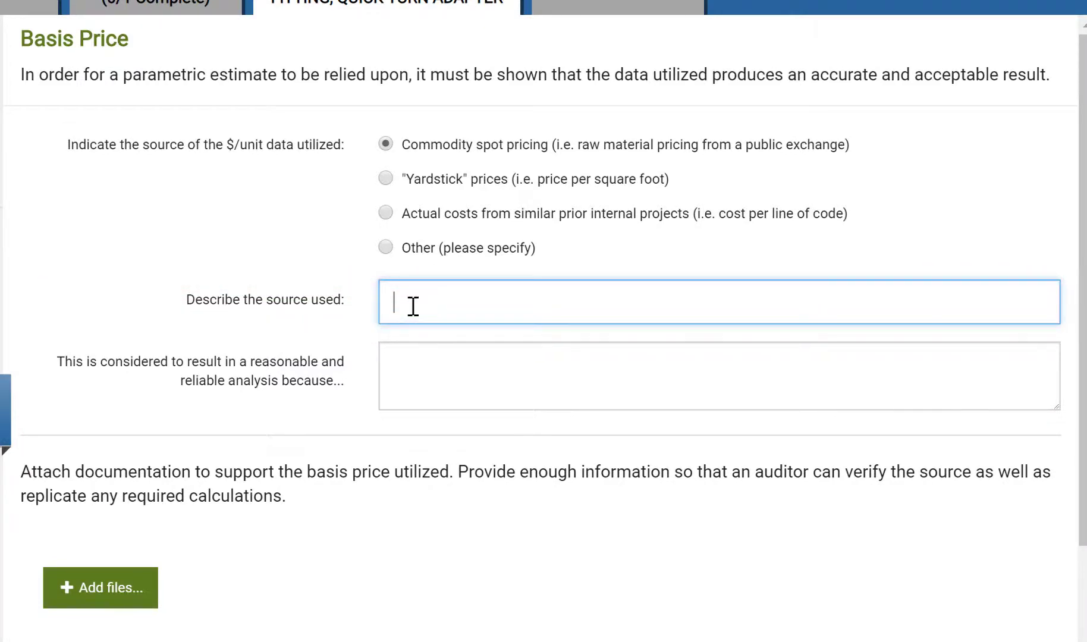
type("www.metals")
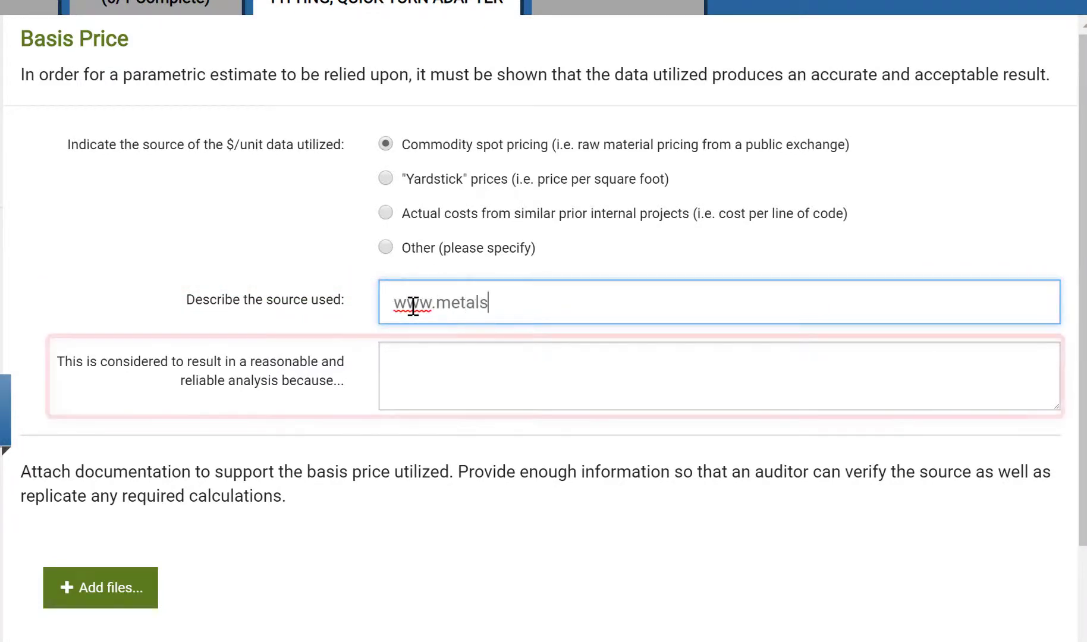
type(".com")
Step: Justify the analysis as reliable with "it's a commercial website that is updated with current prices four times per hour."
left_click(414, 357)
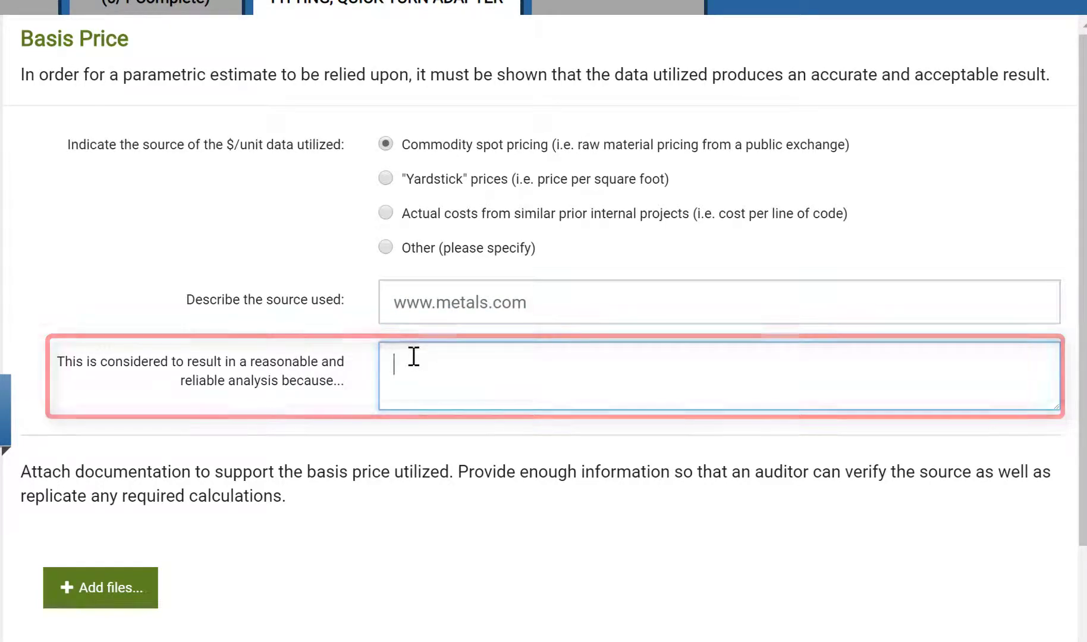
type("it's a commerci")
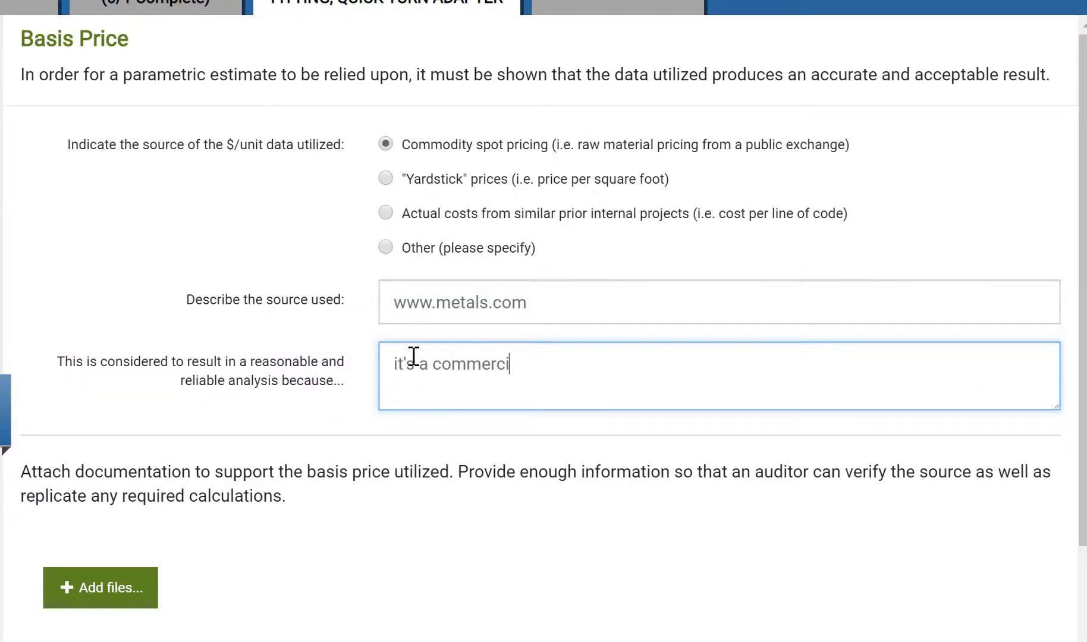
type("al website that is updated ")
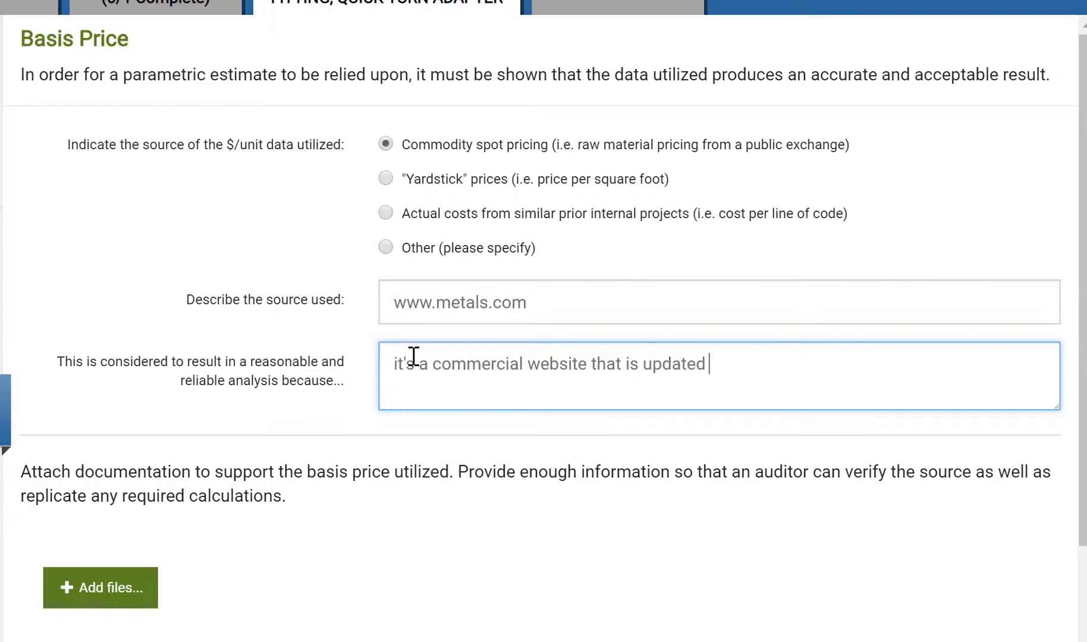
type("with current pri")
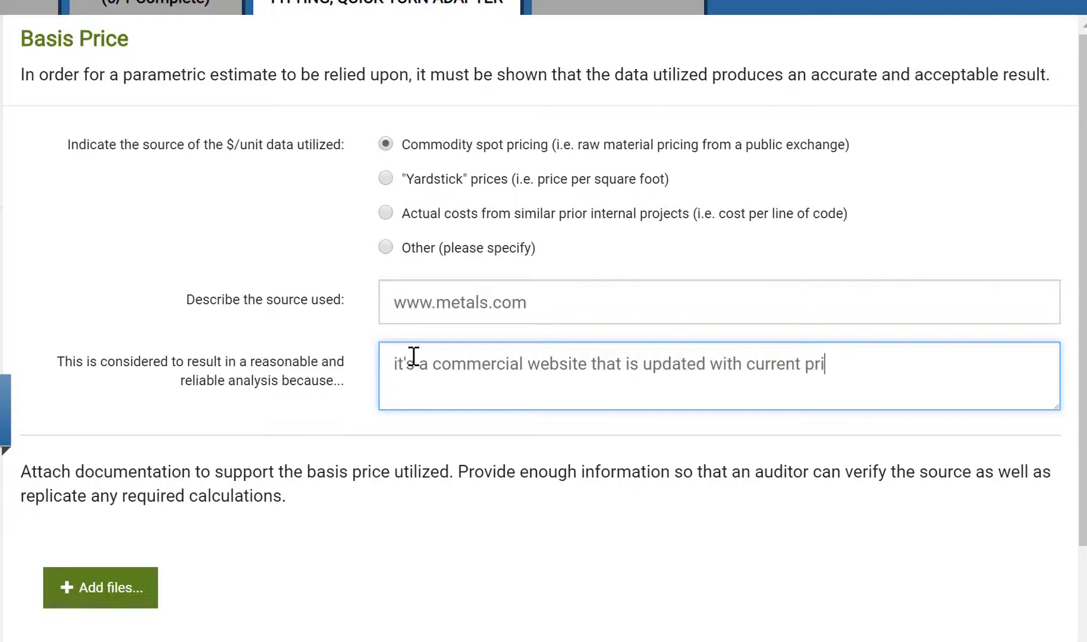
type("ces four times per")
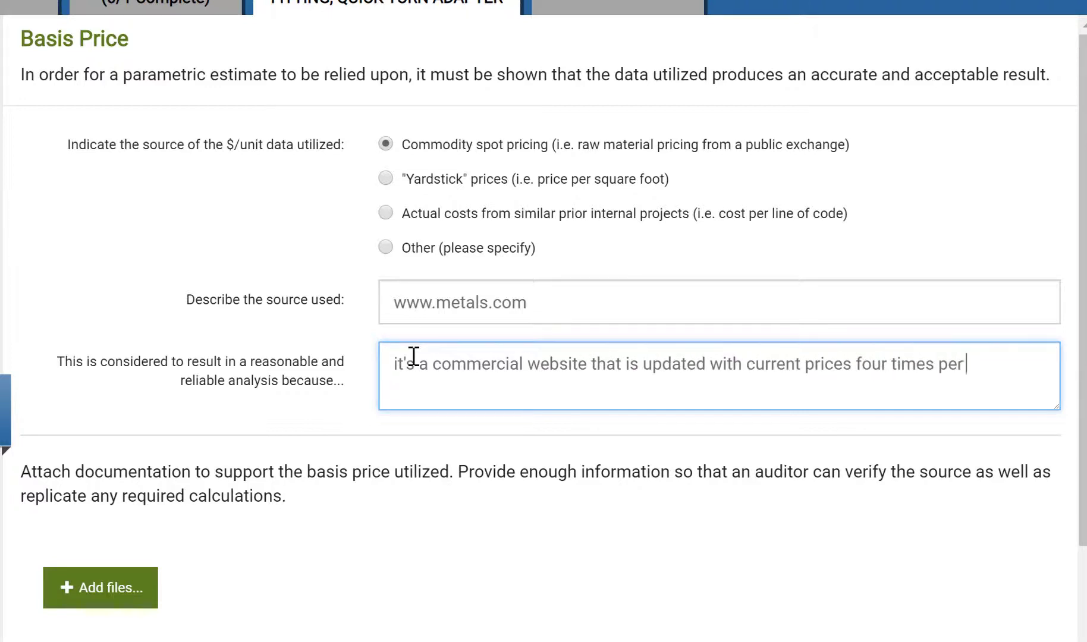
type(" hour.")
Step: Attach Metal Spot Pricing.pdf as supporting documentation and set the baseline $/unit to 625, with non-recurring costs kept at No
scroll(535, 357, "down", 5)
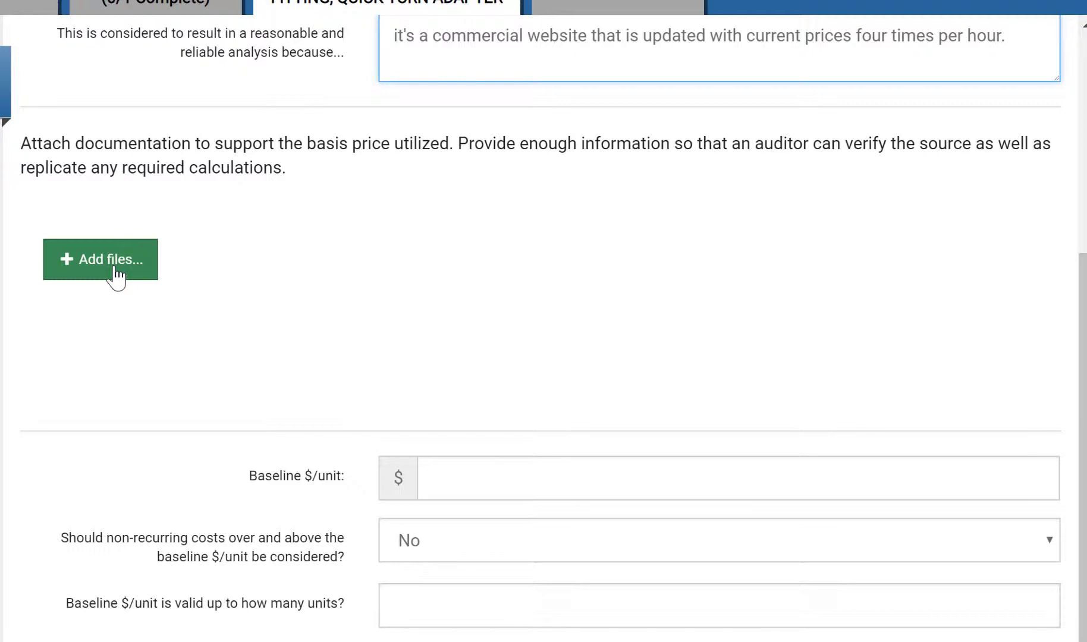
scroll(618, 272, "down", 3)
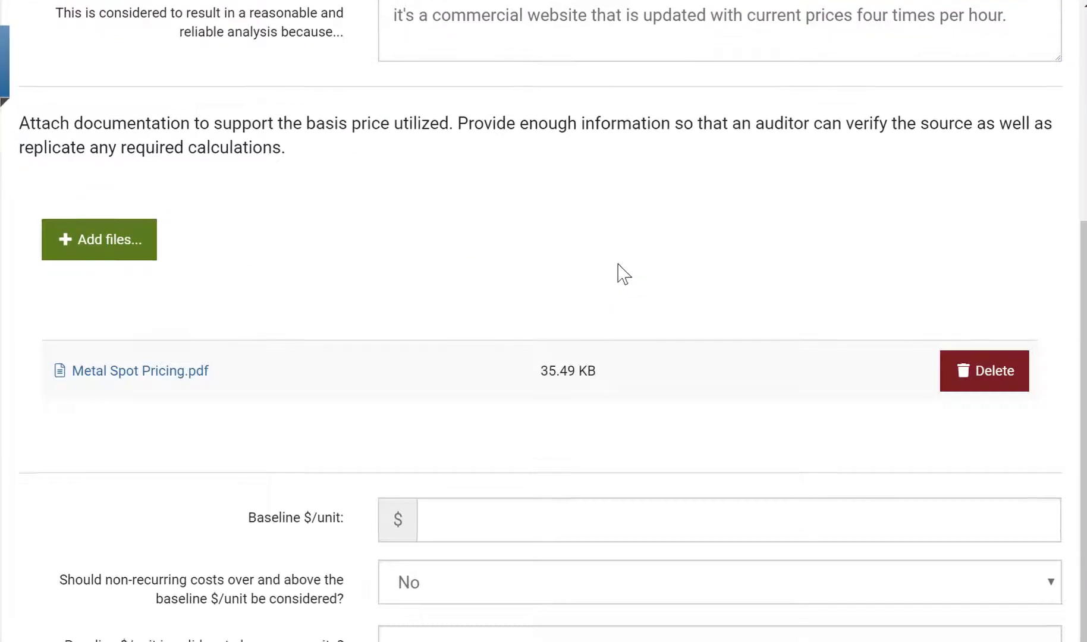
left_click(503, 373)
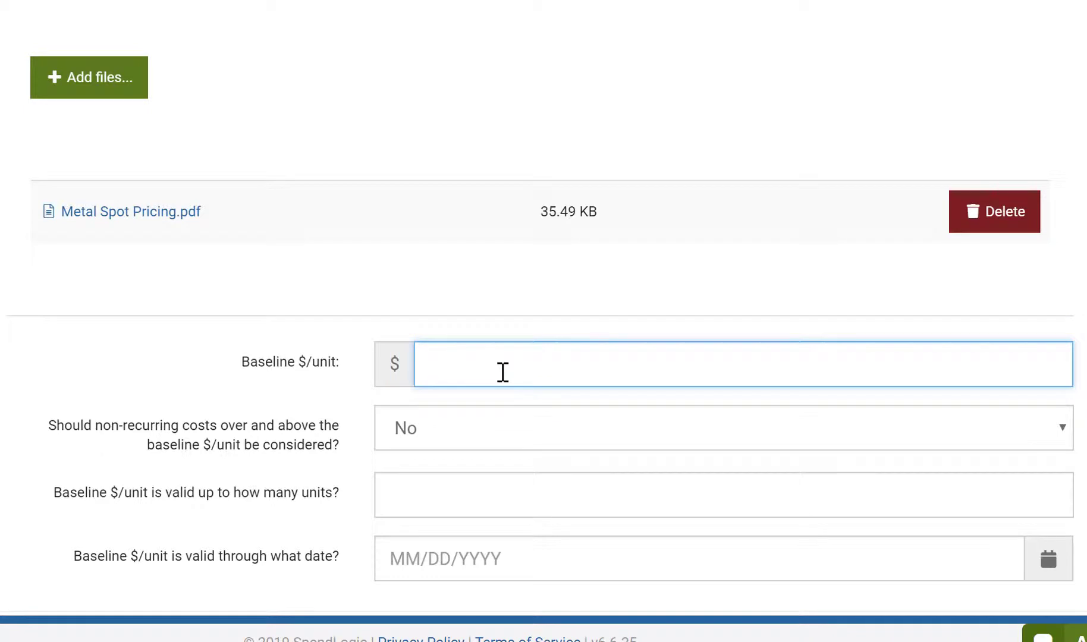
type("625")
left_click(476, 431)
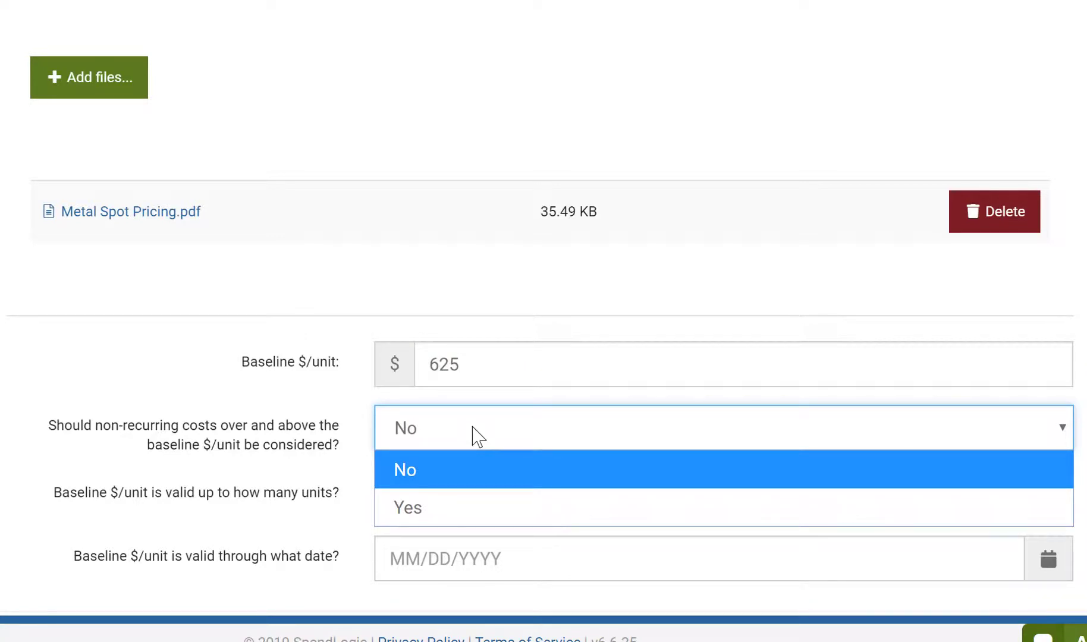
left_click(478, 437)
Step: Set the baseline $/unit as valid up to 500 units and through 2/28/2019, and continue from the basis price page
left_click(464, 487)
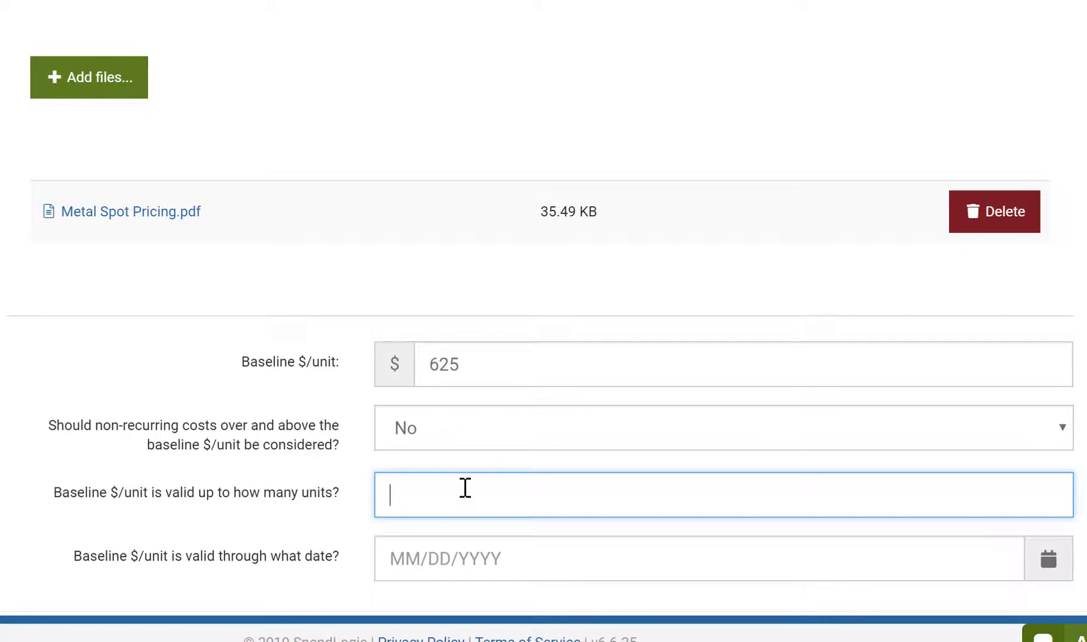
type("500")
left_click(495, 569)
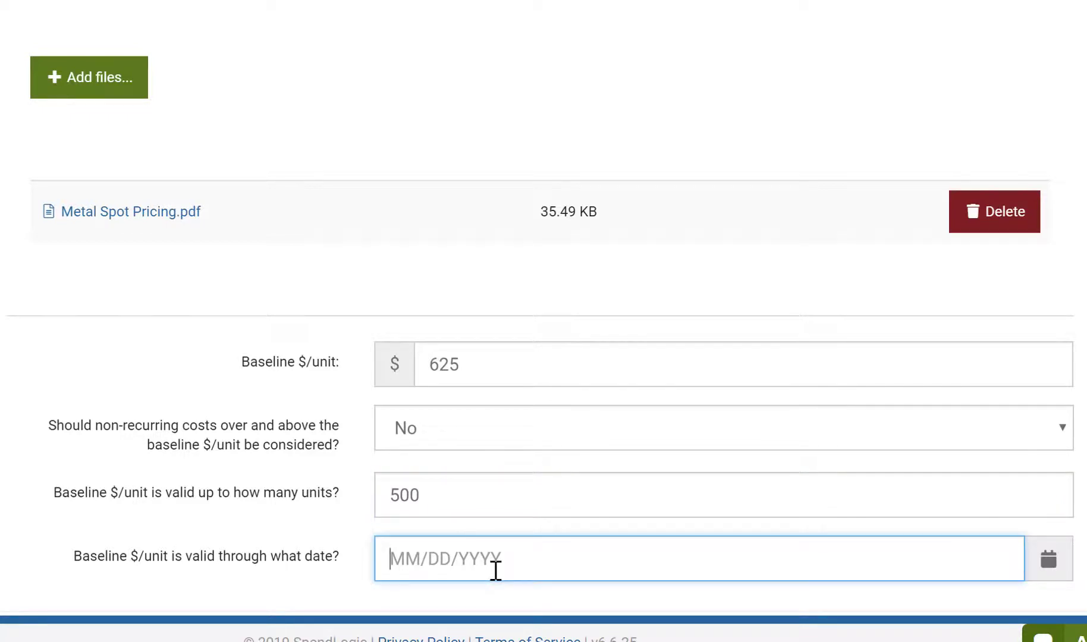
type("2/28/2019")
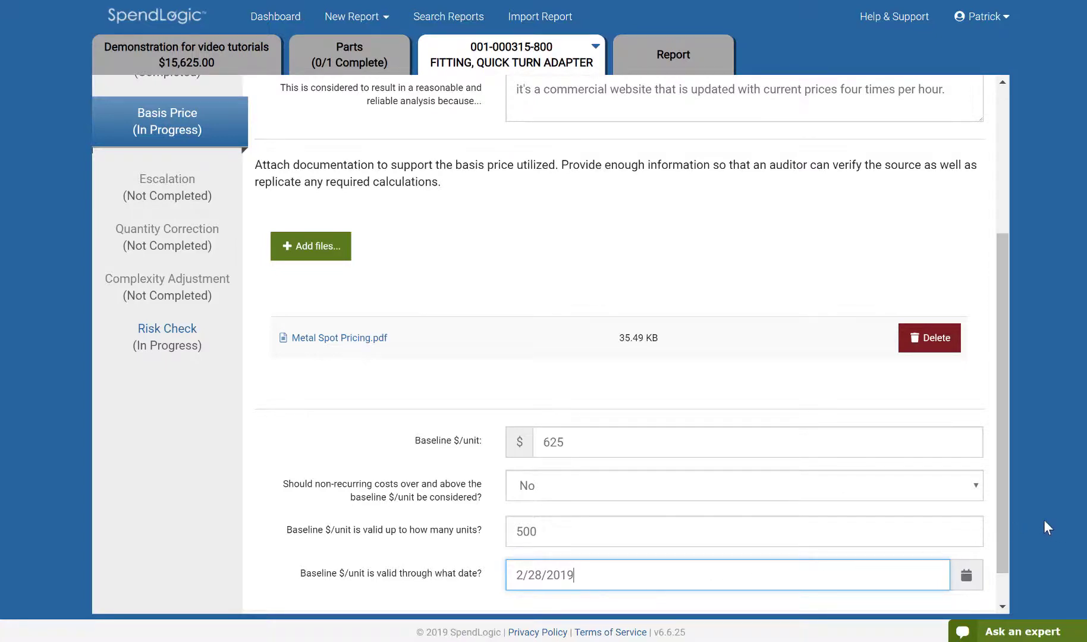
left_click_drag(1003, 516, 1003, 579)
left_click(960, 591)
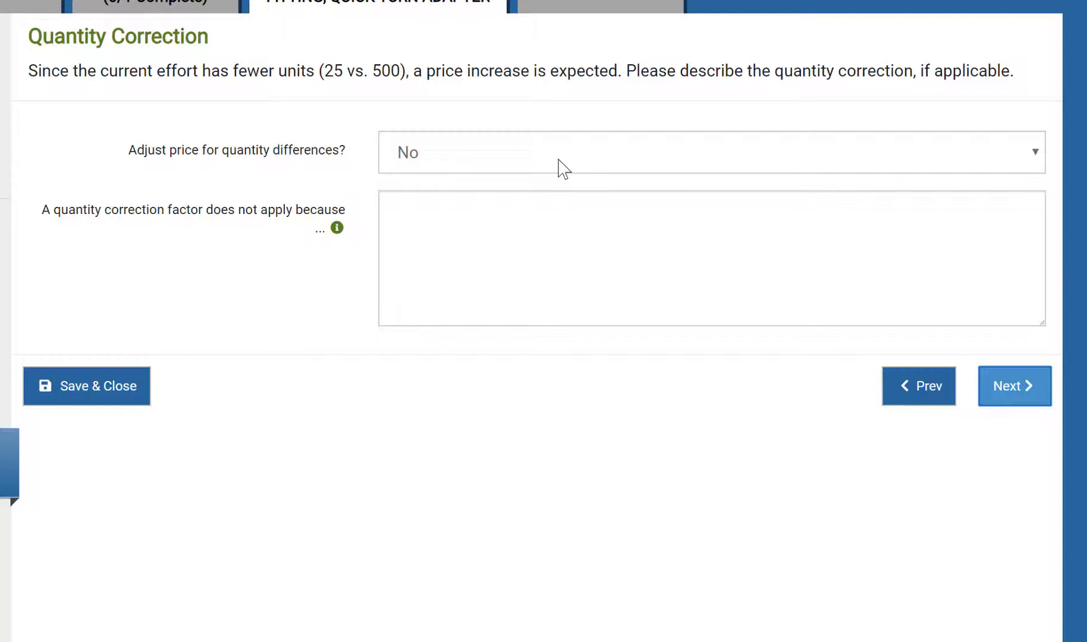
Step: Keep quantity price adjustment at No, justified with "this metal spot price is valid for a quantity of 1 through 500. Price adjustment would not be appropriate."
left_click(559, 161)
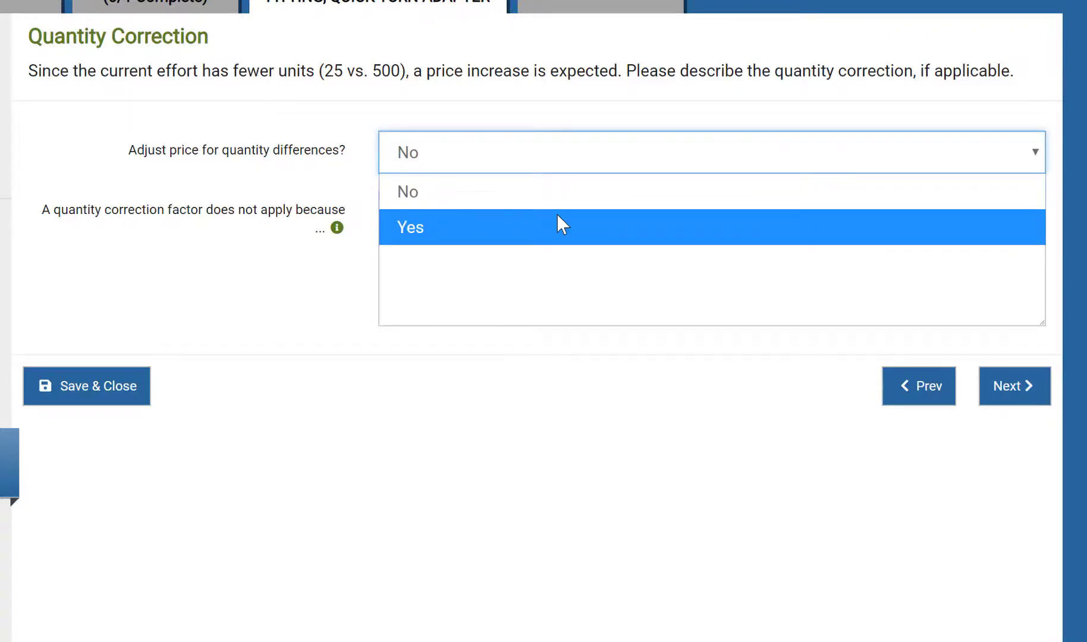
left_click(562, 202)
left_click(558, 226)
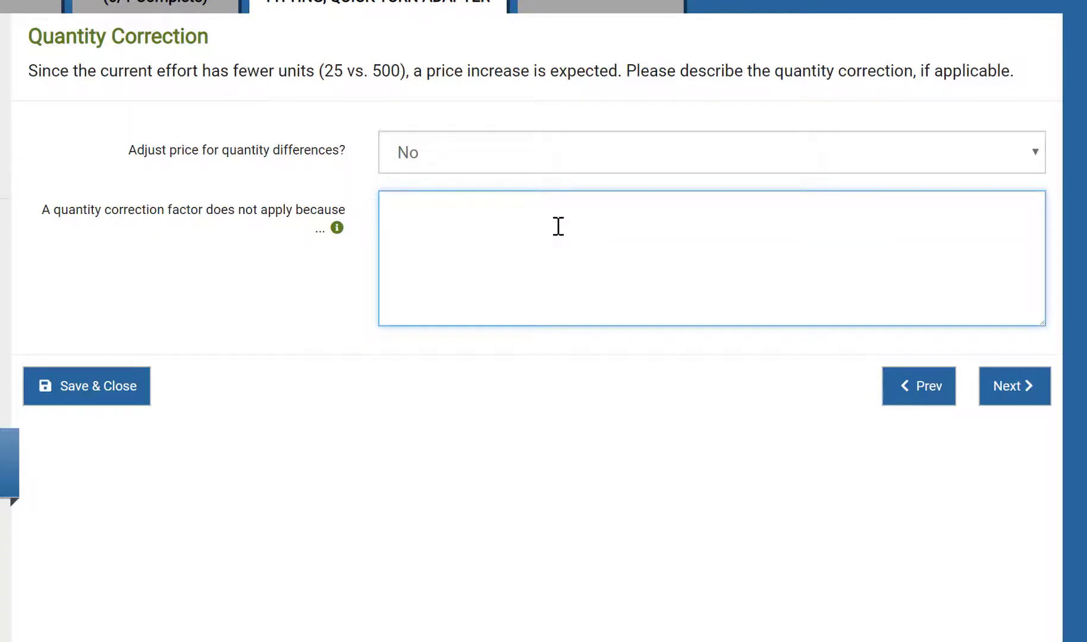
type("this metal spot price is v")
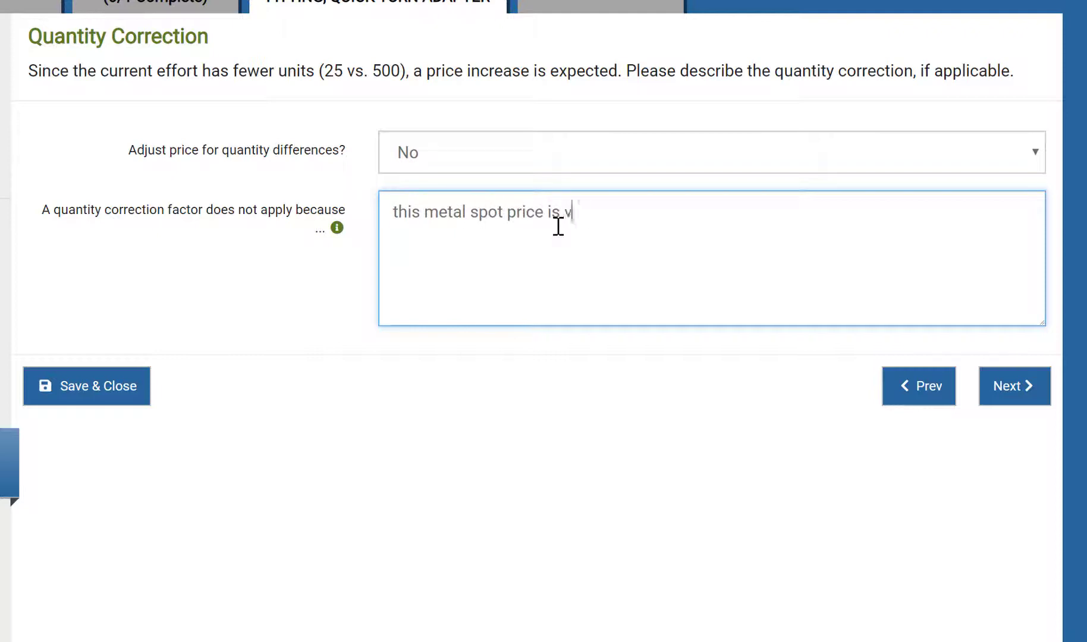
type("alid for a quanti")
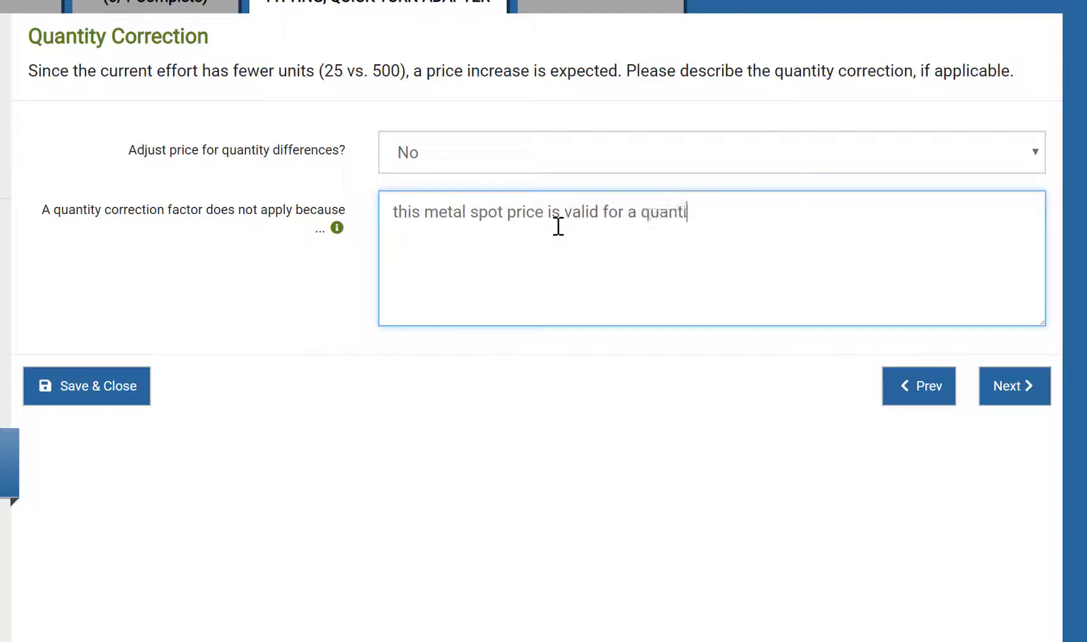
type("ty of 1 through 500")
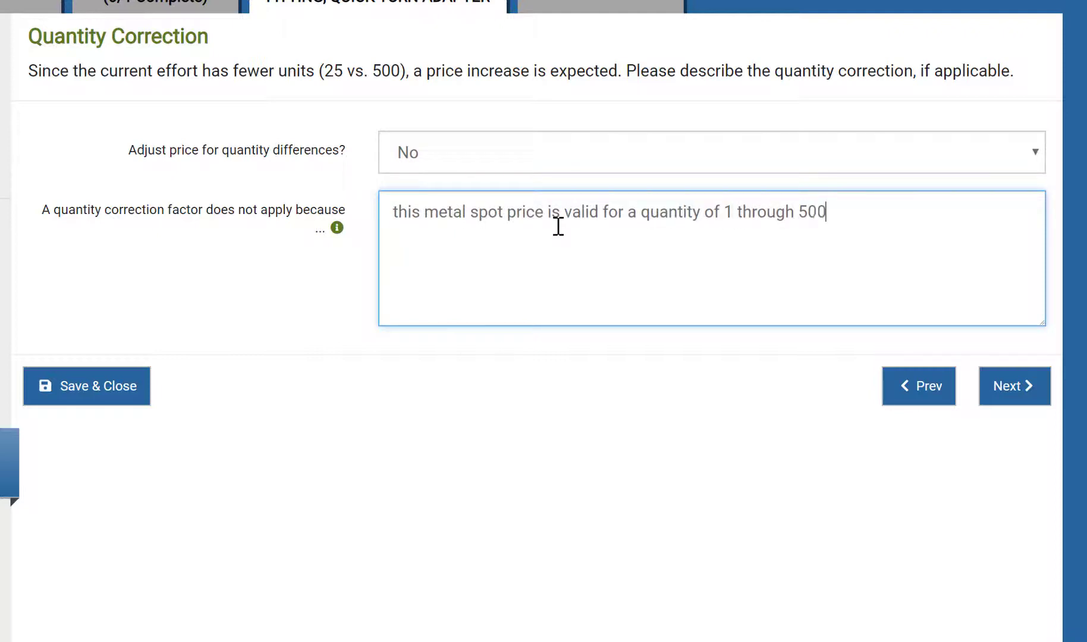
type(".  Price adjustment would not be appr")
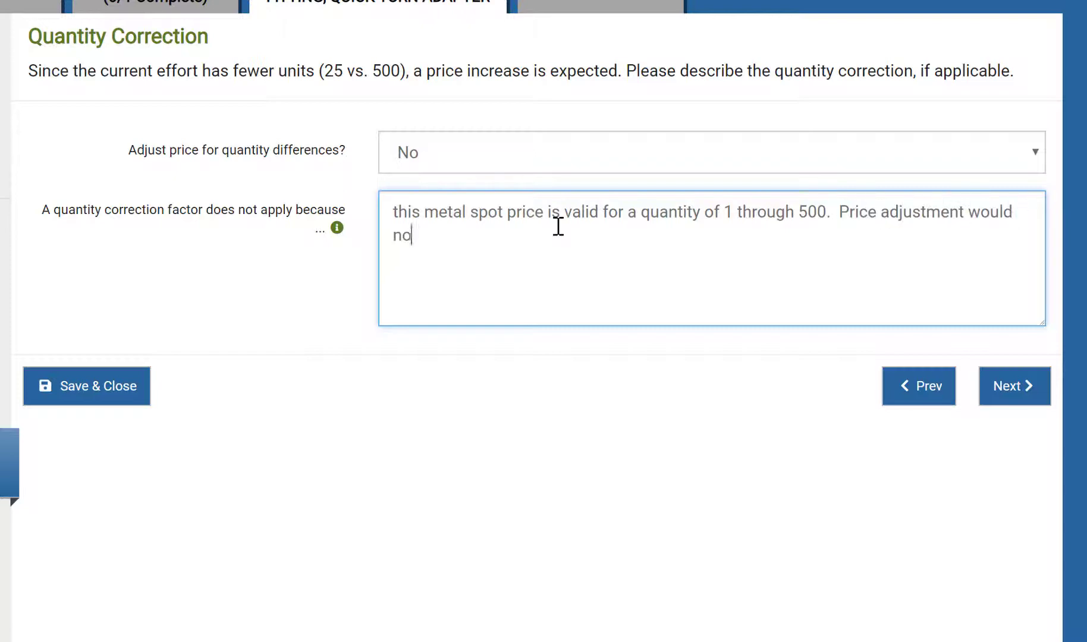
type("opriate.")
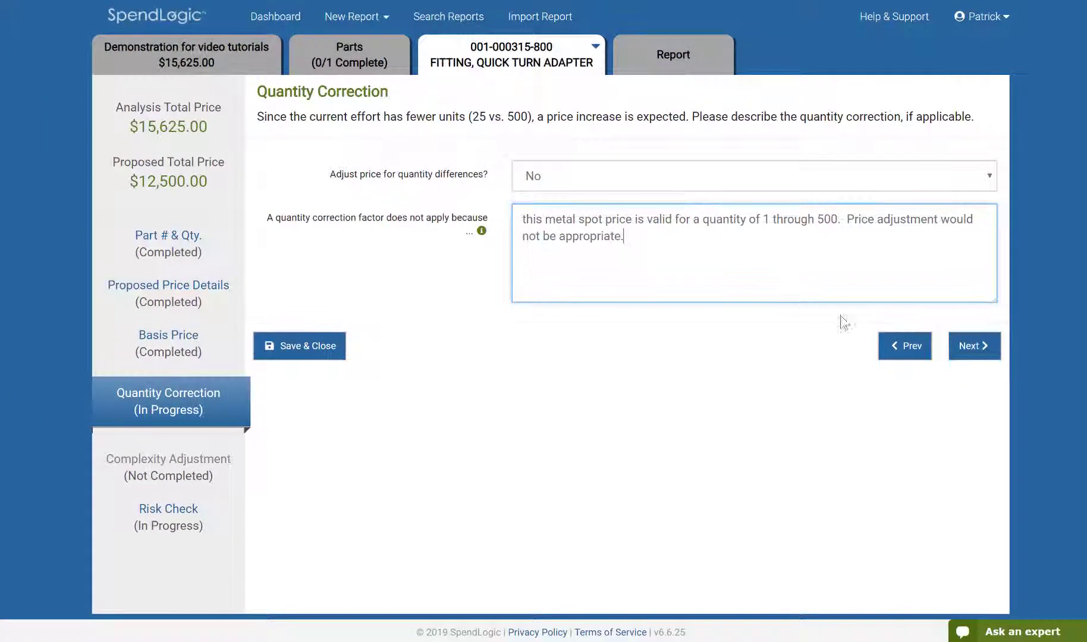
left_click(967, 347)
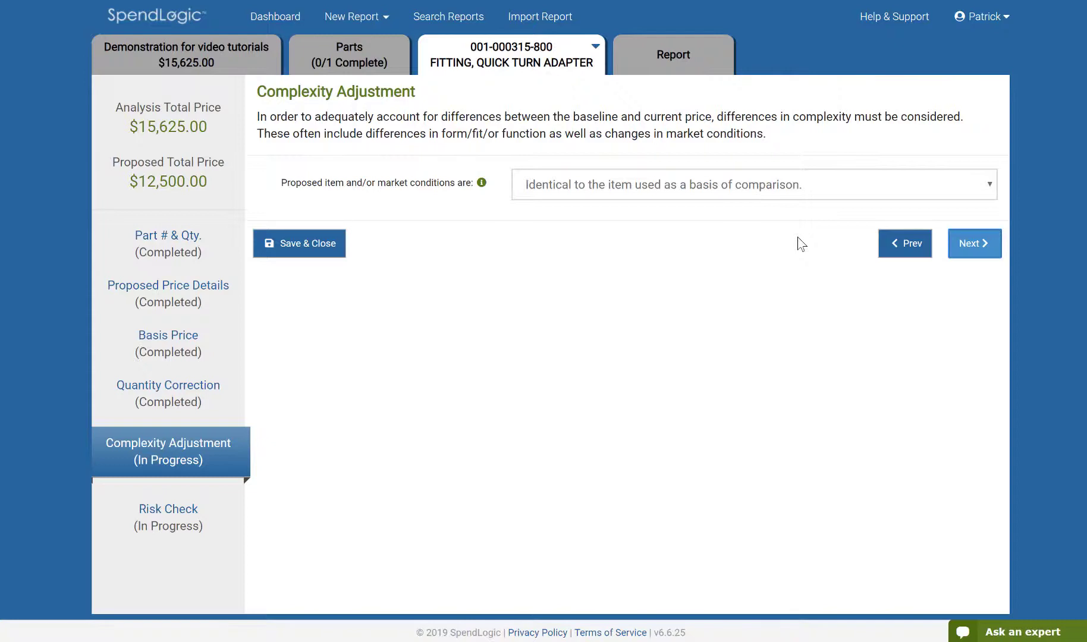
Step: Keep the complexity adjustment at "Identical to the item used as a basis of comparison." and proceed through the risk check to the Finalize & Download page
left_click(783, 192)
left_click(809, 205)
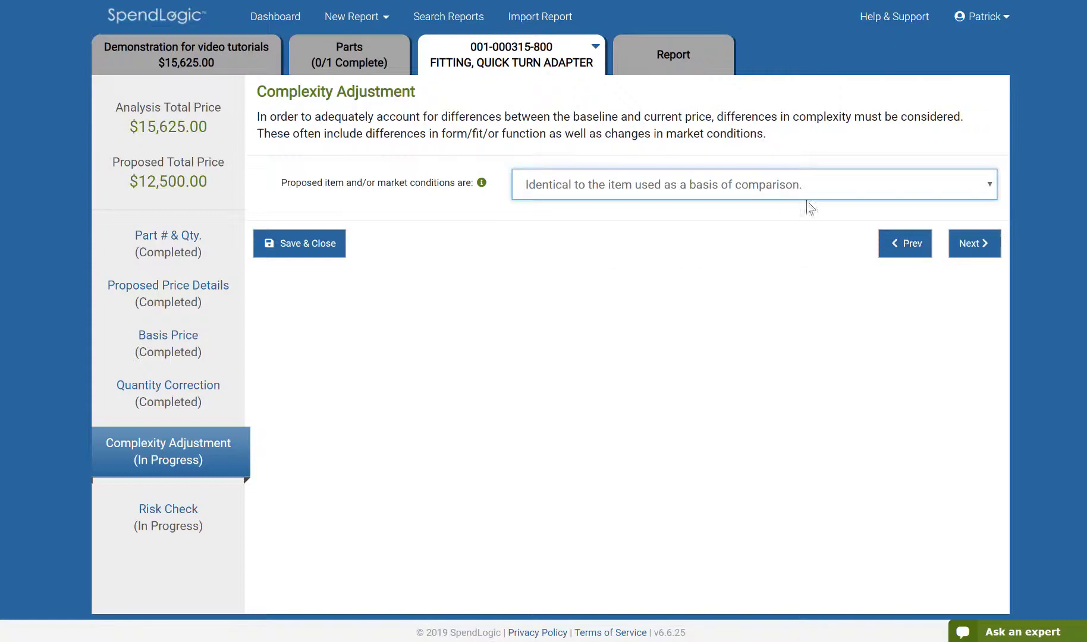
left_click(966, 244)
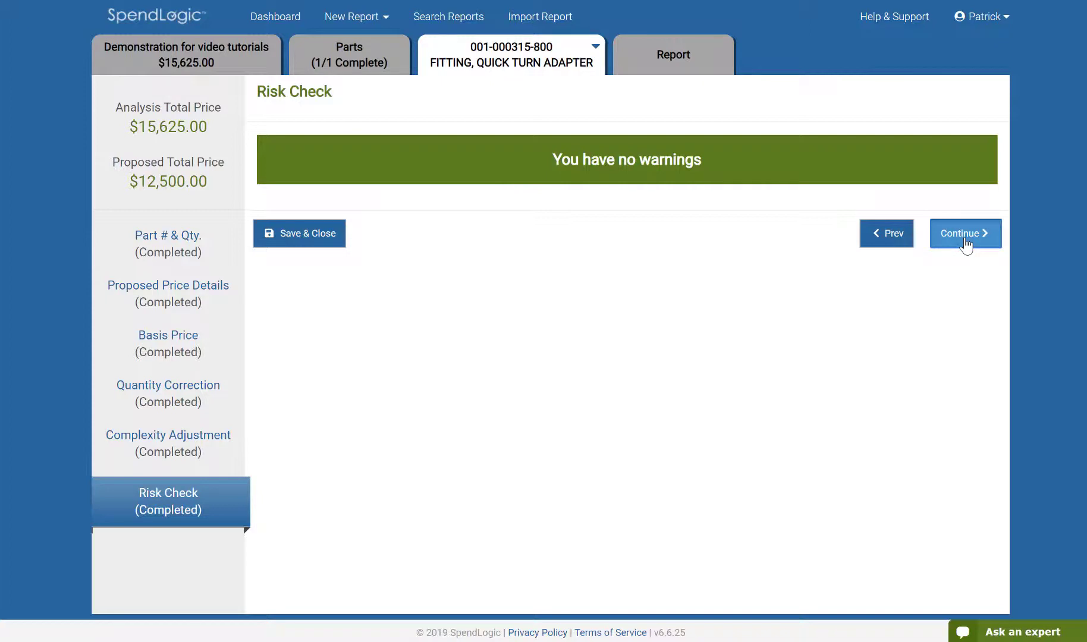
left_click(965, 243)
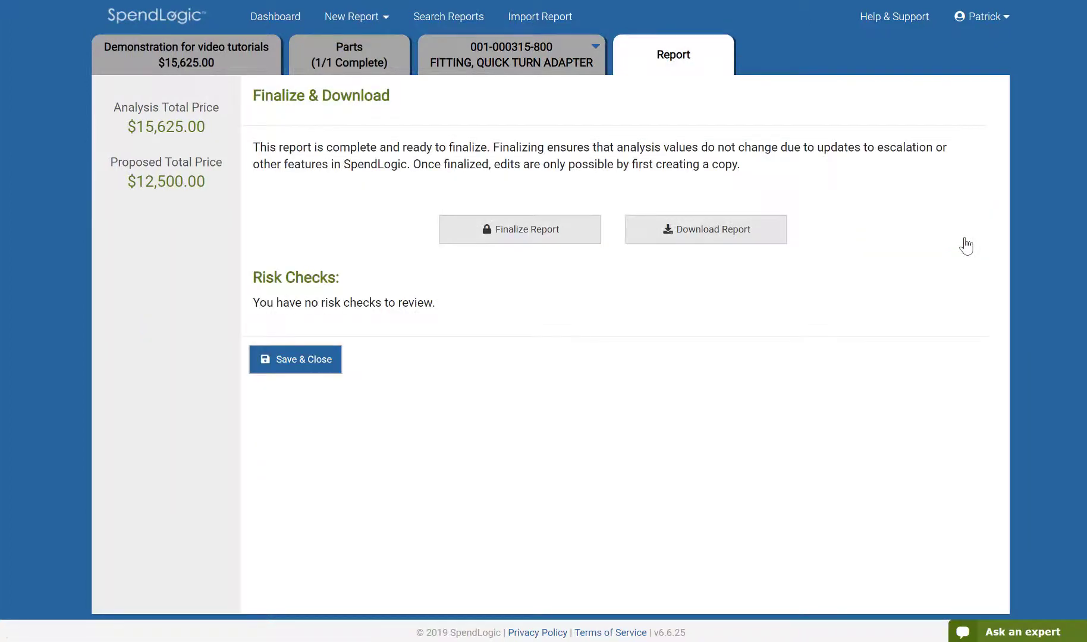